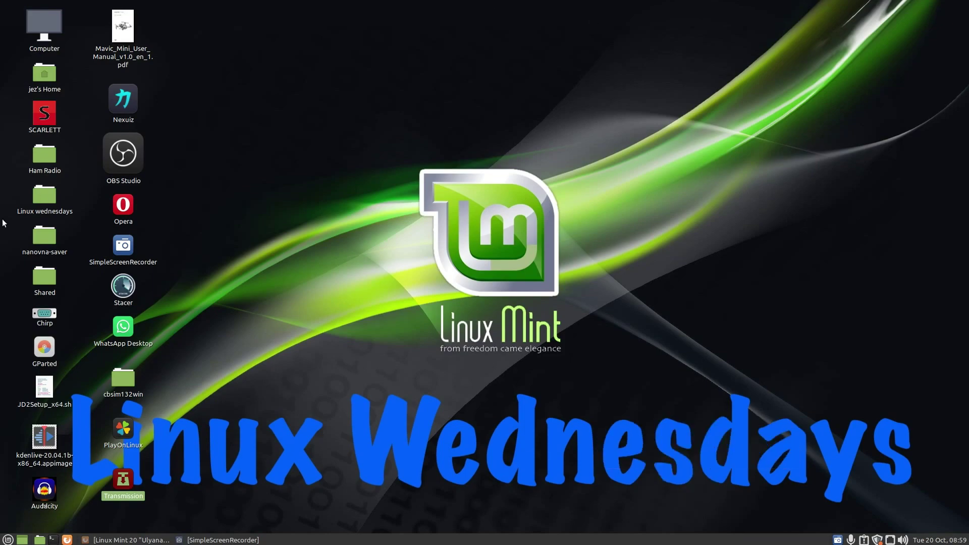
- Open the Mint application menu and close it again, back on the desktop
left_click(5, 540)
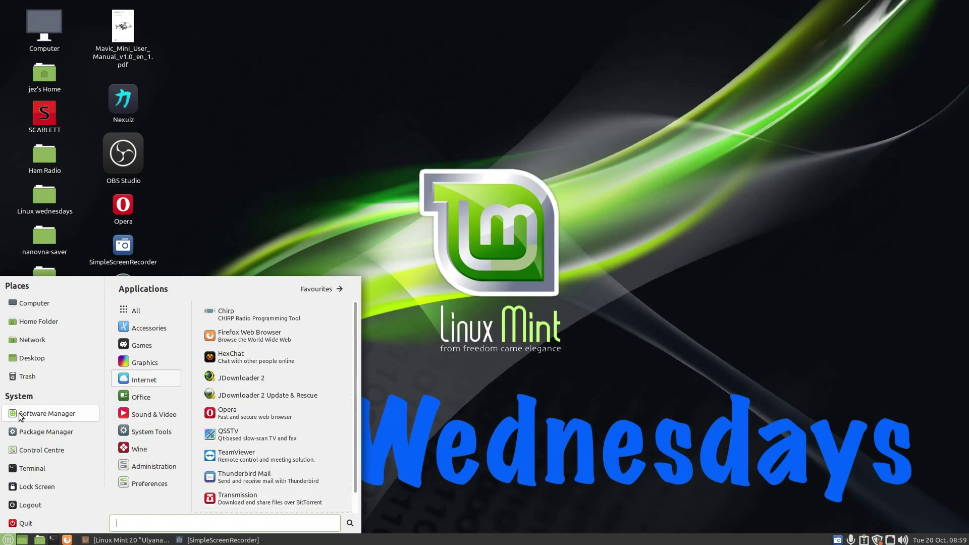
left_click(453, 304)
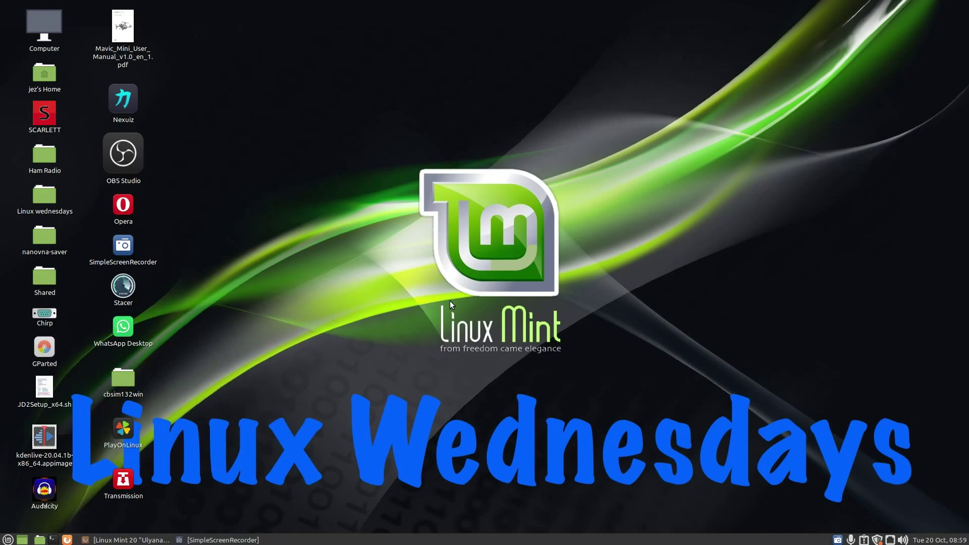
- Launch Transmission from its desktop icon, opening the empty torrent list
double_click(120, 475)
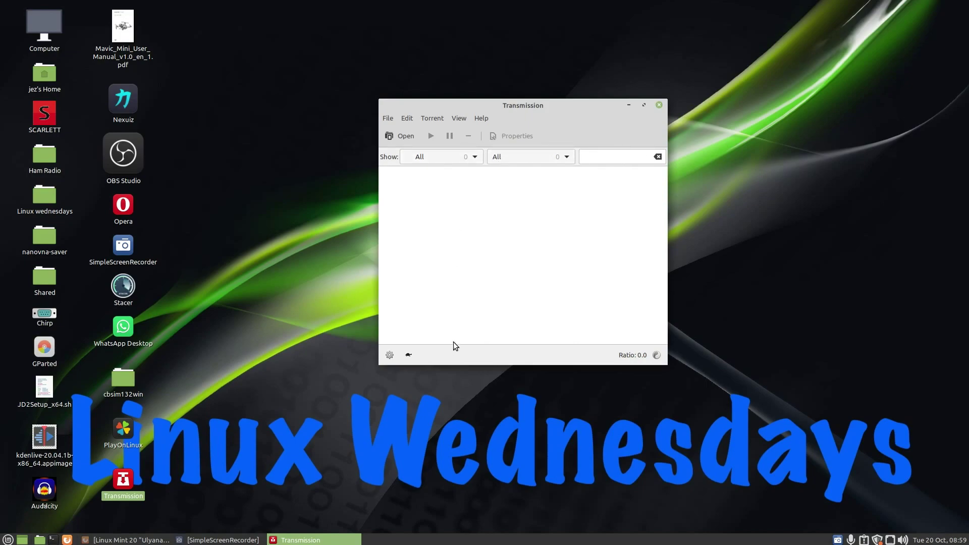
left_click(388, 359)
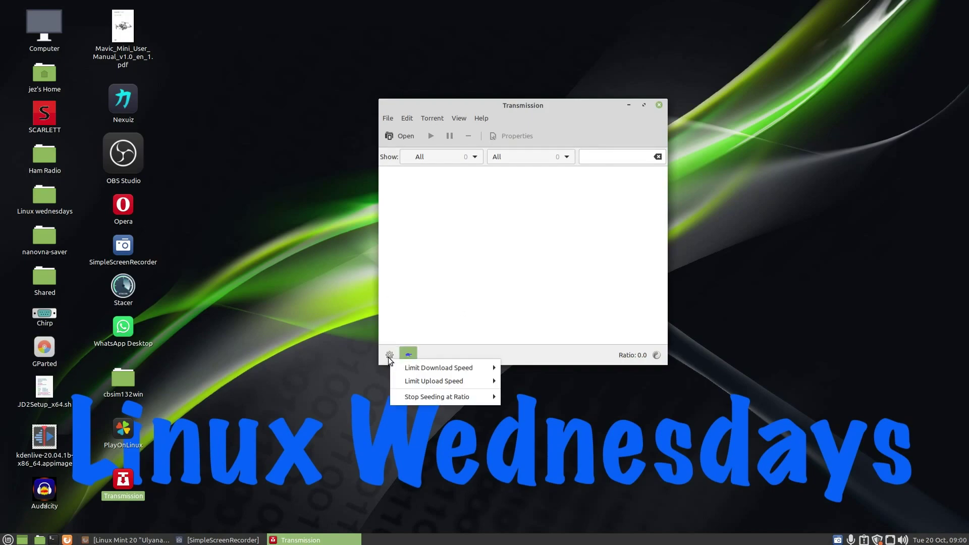
mouse_move(398, 369)
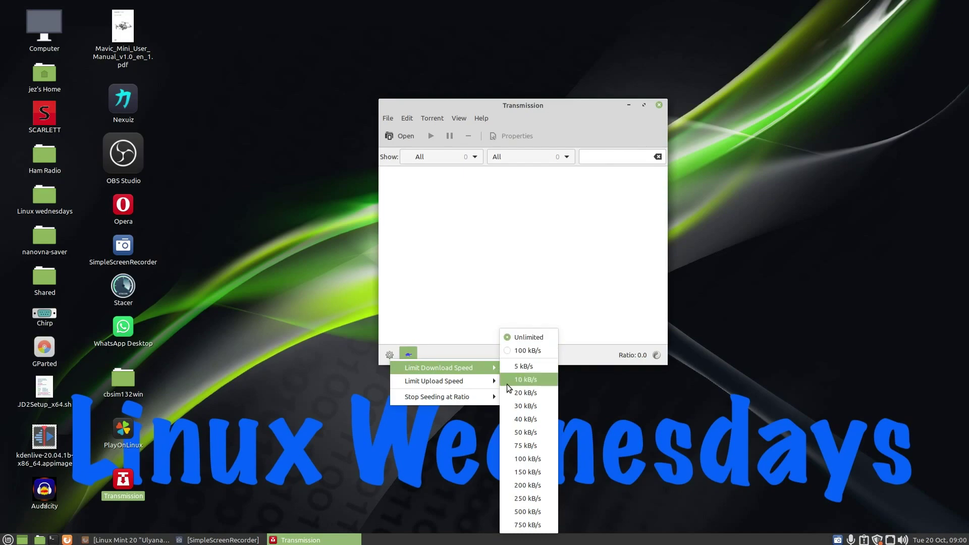
mouse_move(444, 382)
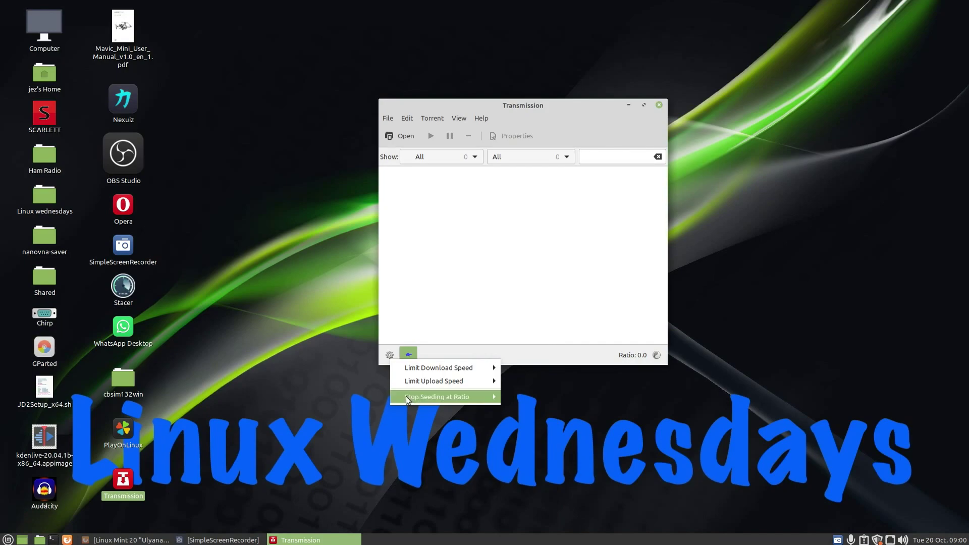
mouse_move(398, 400)
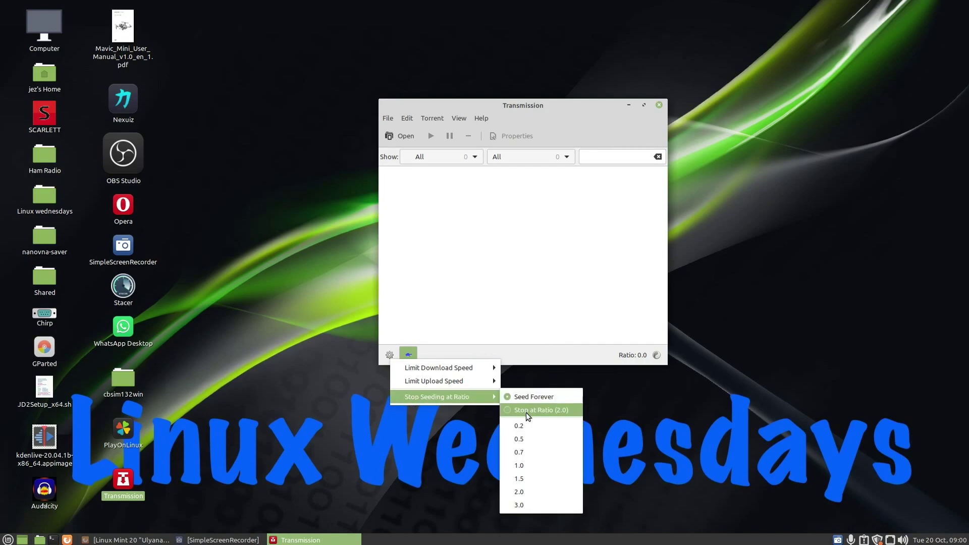
left_click(399, 328)
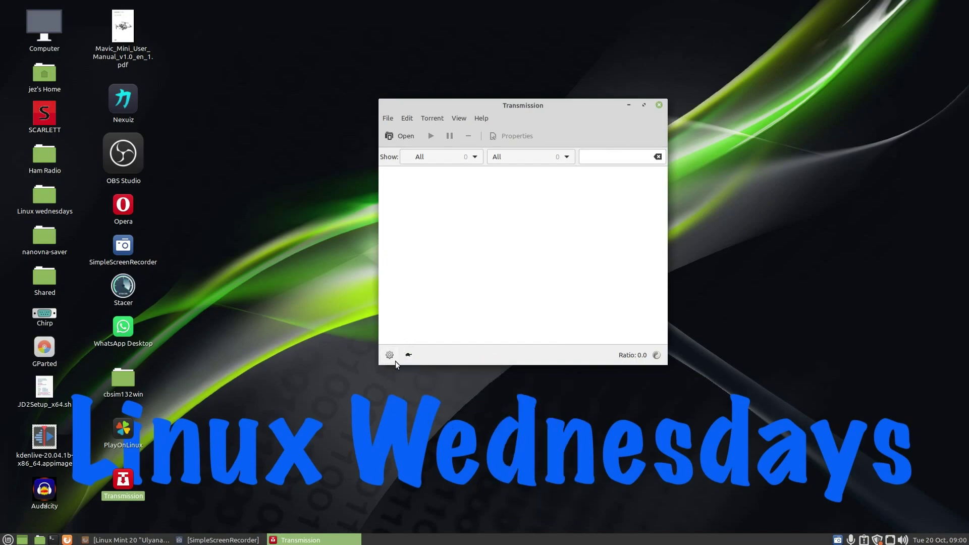
left_click(389, 356)
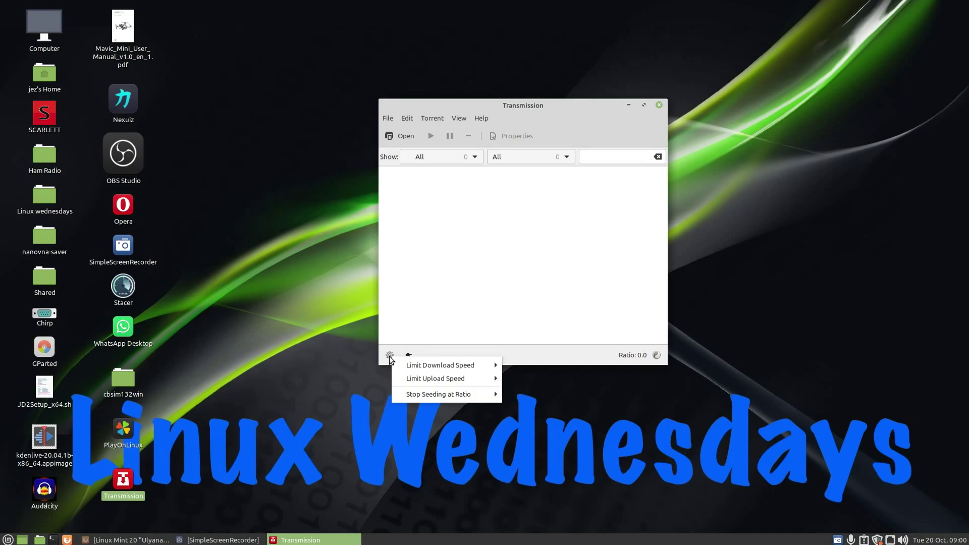
left_click(400, 323)
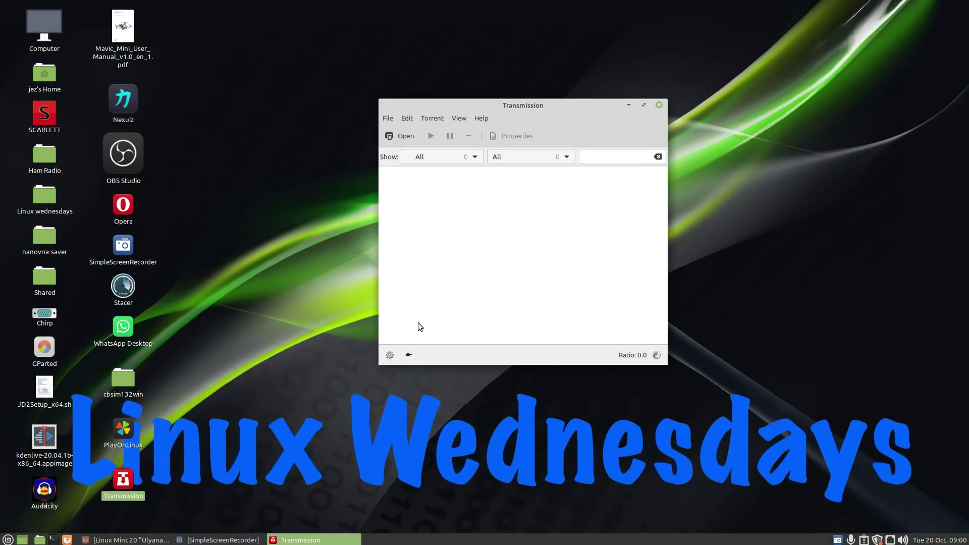
left_click(406, 356)
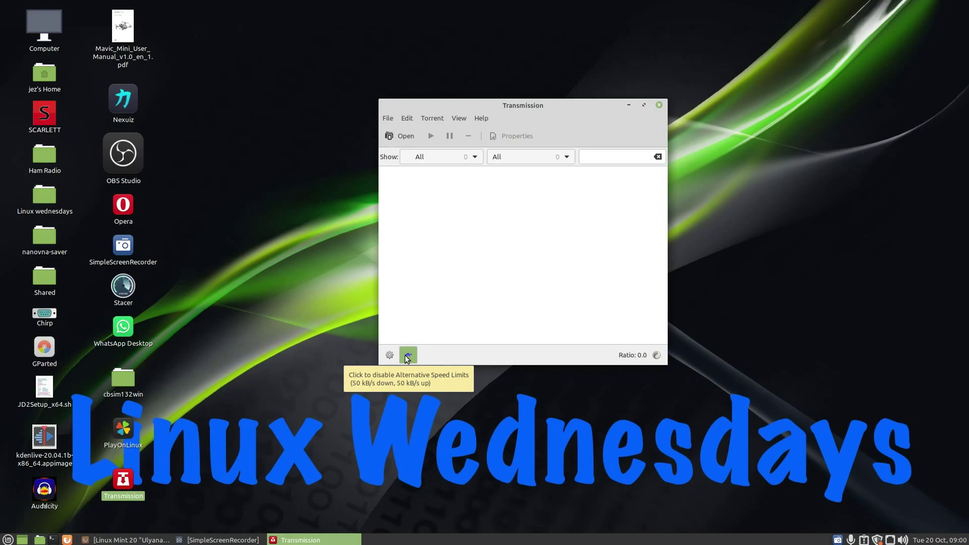
left_click(406, 356)
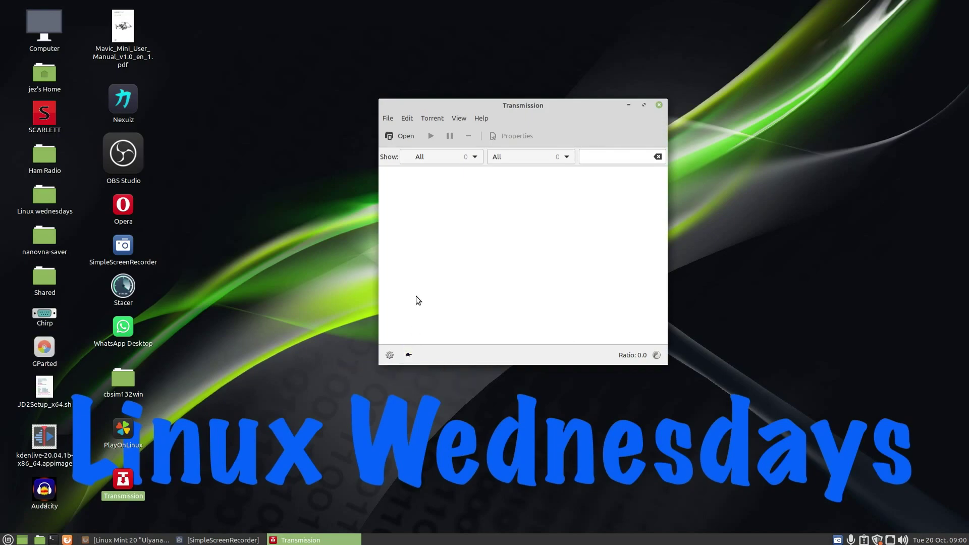
- Browse the File, Torrent and Edit menus to reach Select All and Preferences
left_click(387, 116)
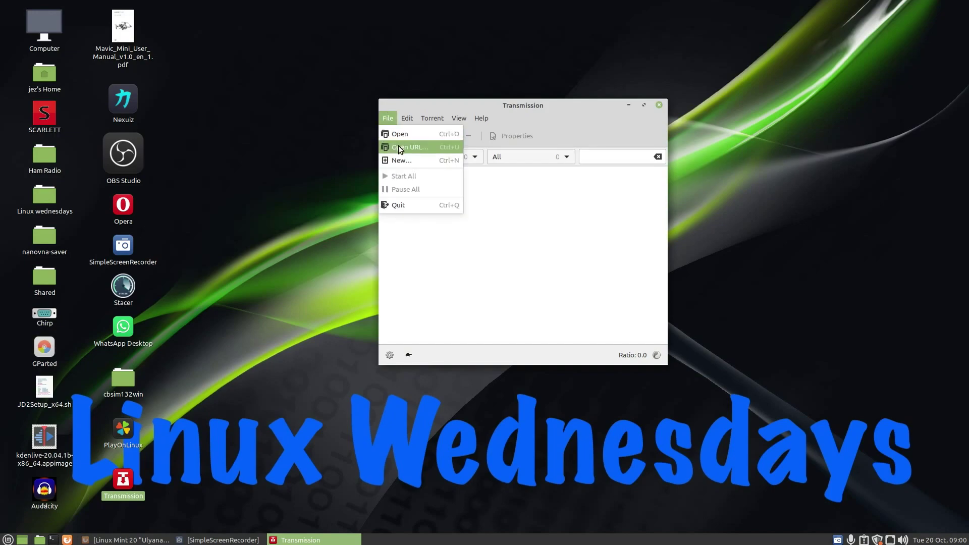
mouse_move(405, 120)
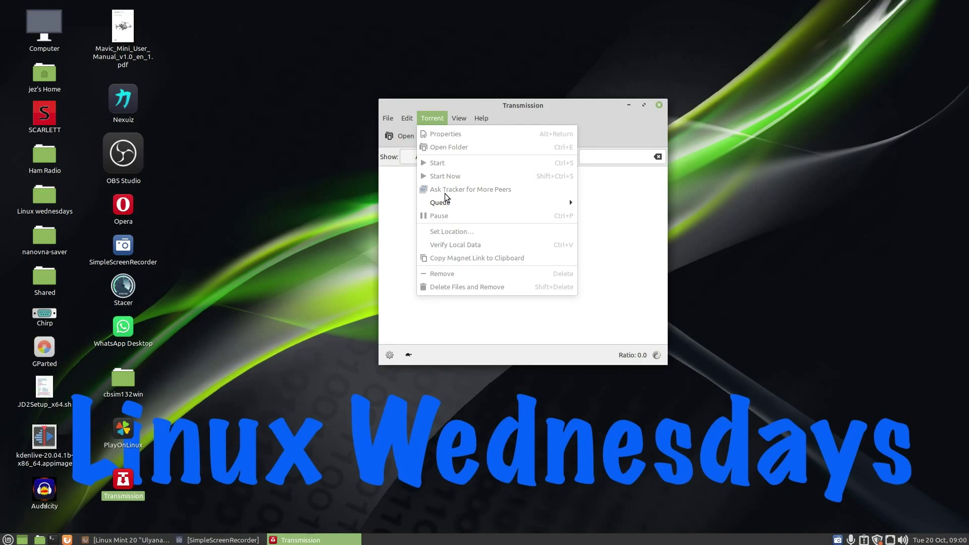
mouse_move(440, 206)
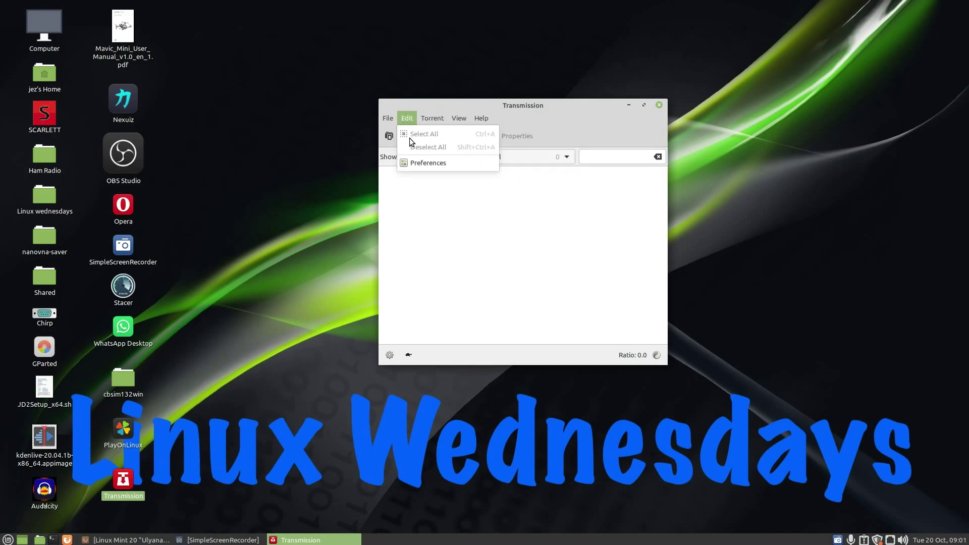
- In Preferences, leave upload and download limits off and disable the 09:00–17:00 alternative-speed schedule
left_click(421, 167)
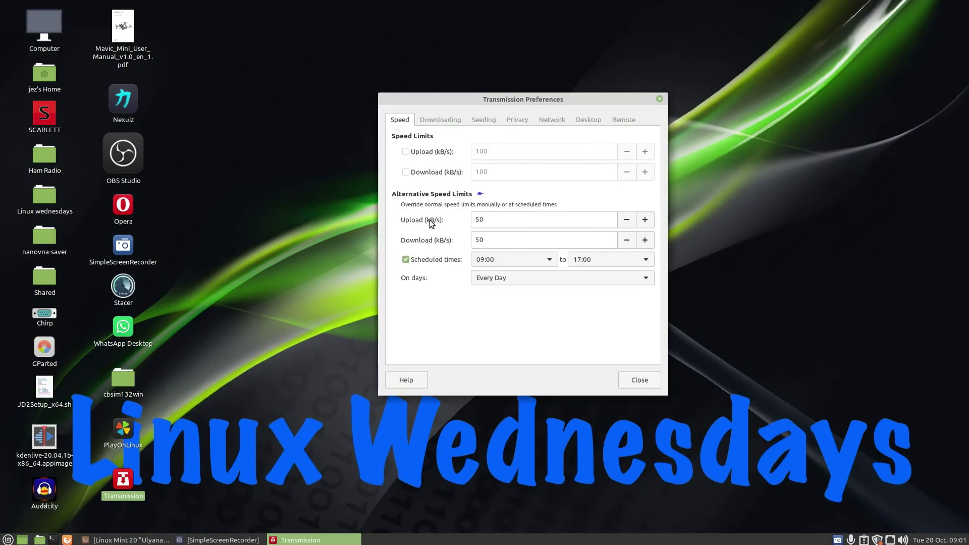
left_click(406, 152)
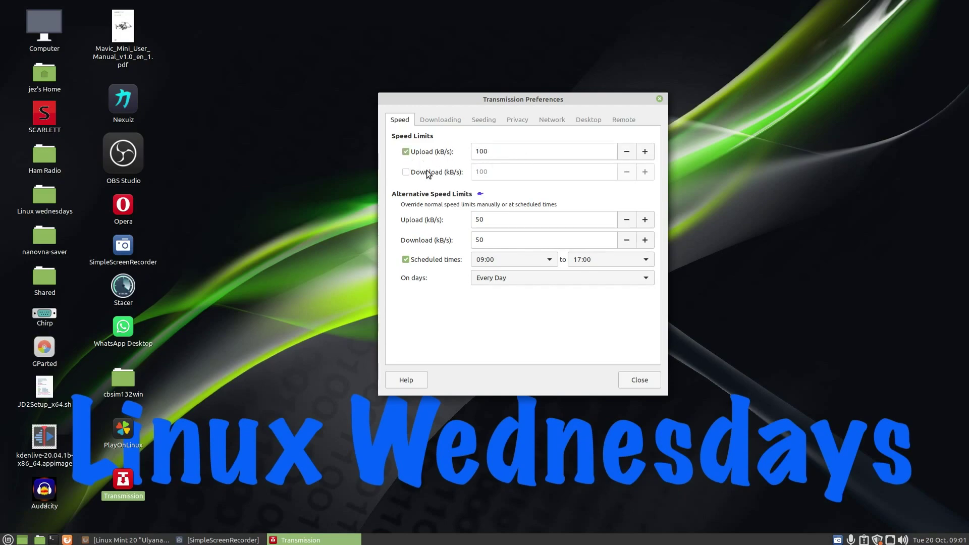
left_click(406, 172)
left_click(405, 152)
left_click(405, 173)
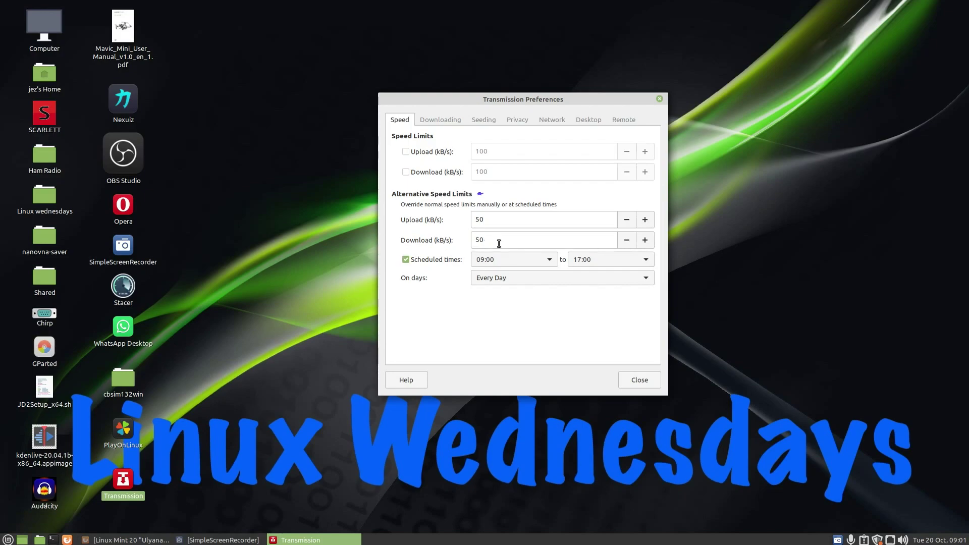
left_click(405, 261)
left_click(405, 260)
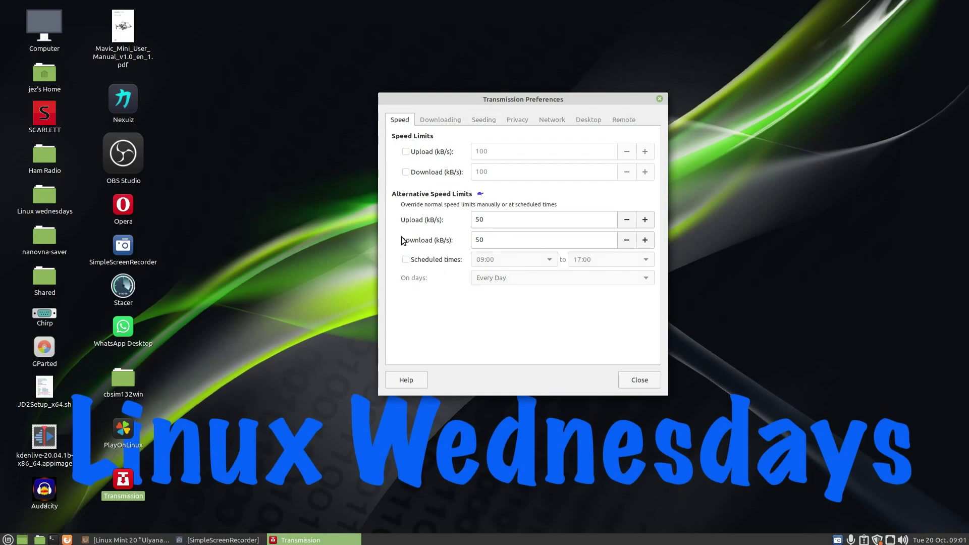
- Check the Downloading settings, then leave 'Stop seeding at ratio' unticked under Seeding
left_click(442, 120)
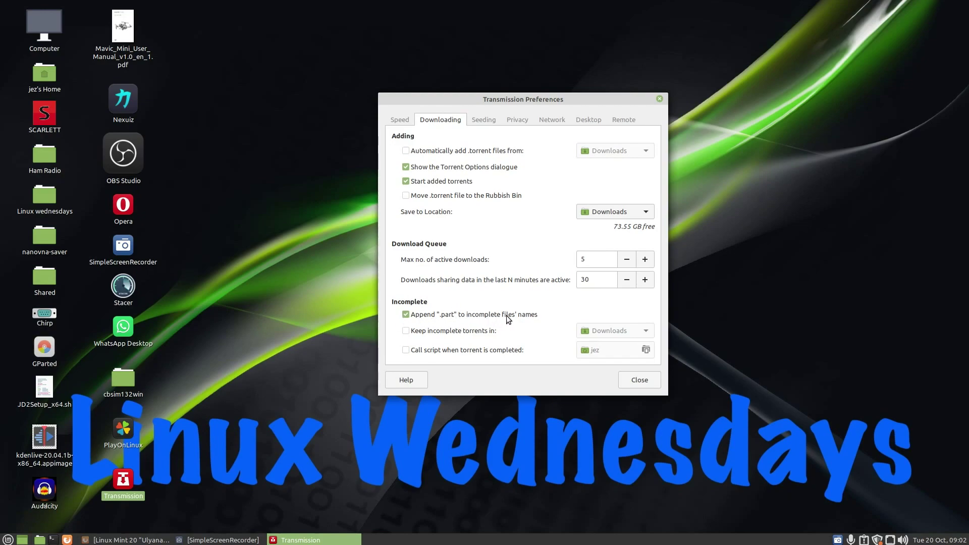
left_click(487, 120)
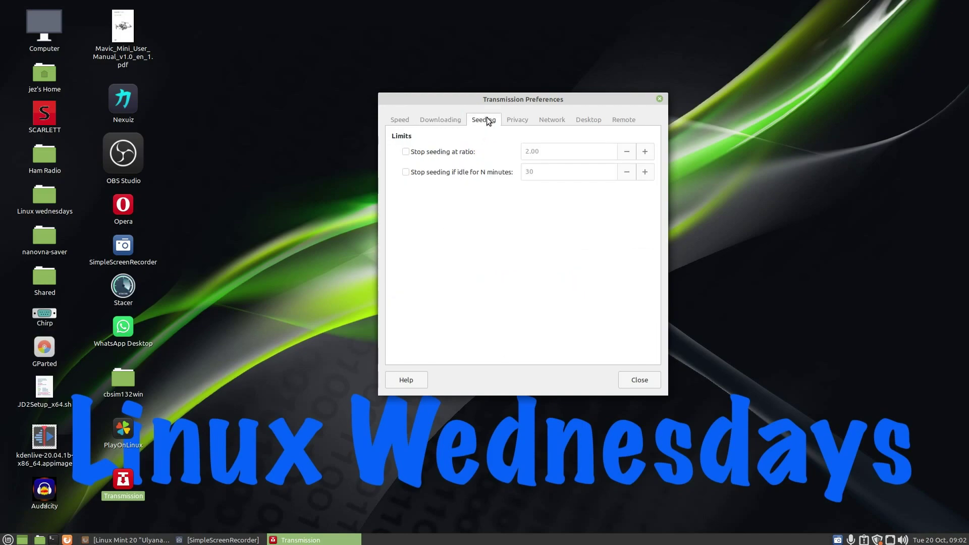
left_click(406, 152)
left_click(405, 152)
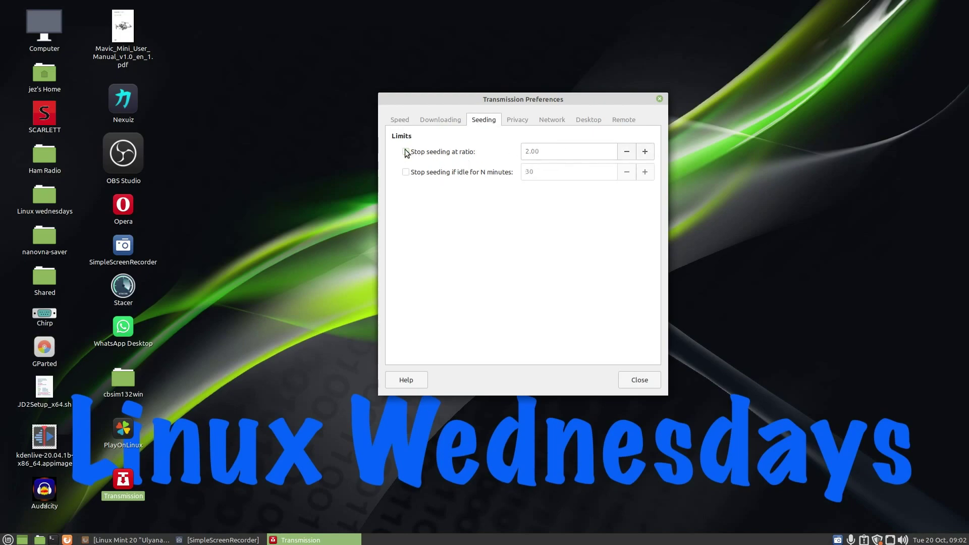
- Review the Privacy, Network, Desktop and Remote settings, then close Preferences
left_click(516, 121)
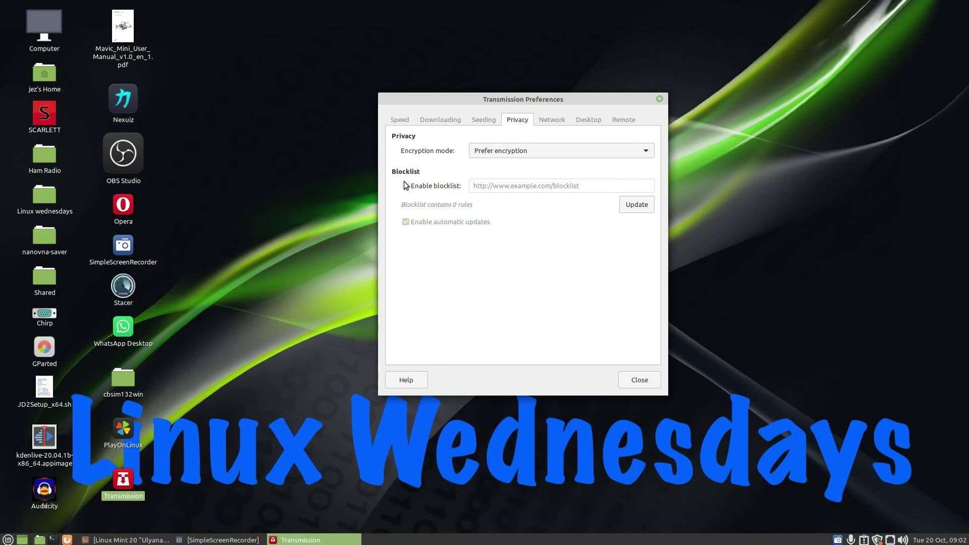
left_click(548, 118)
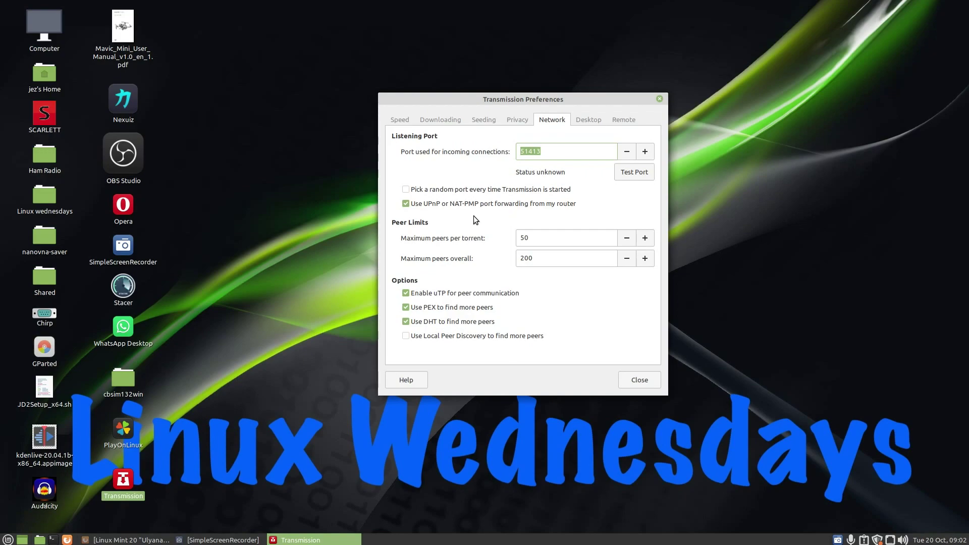
left_click(593, 119)
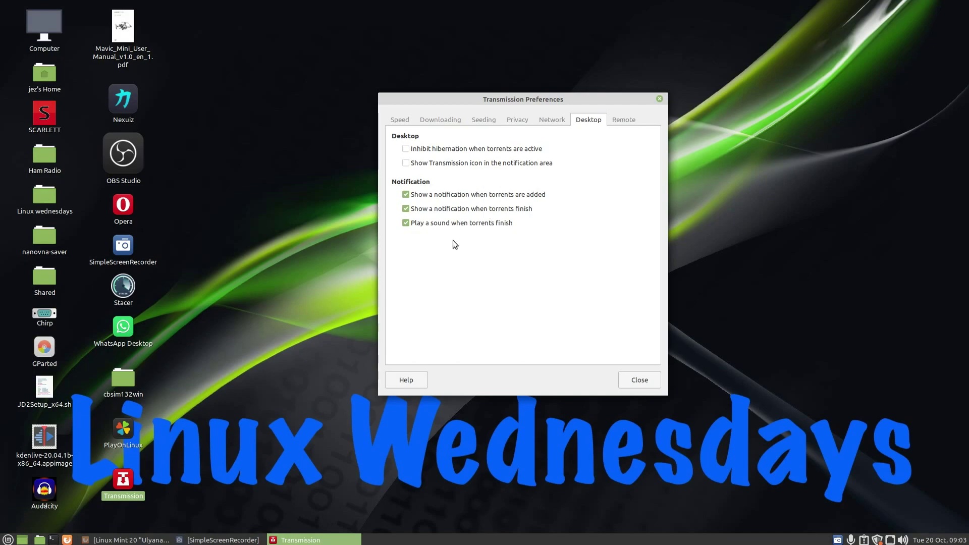
left_click(623, 120)
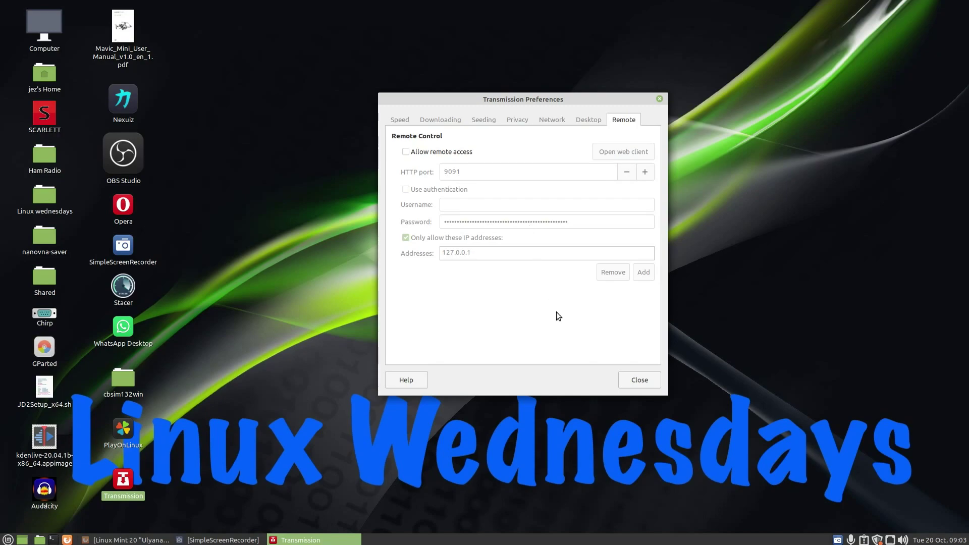
left_click(635, 380)
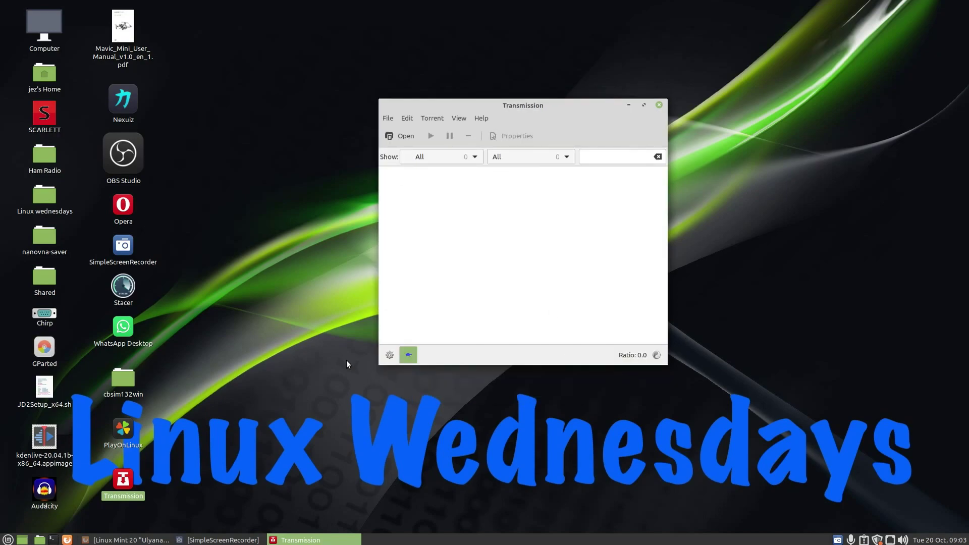
- Open the Linux Mint 20 MATE torrent link from Firefox in Transmission, then minimise Firefox
left_click(127, 540)
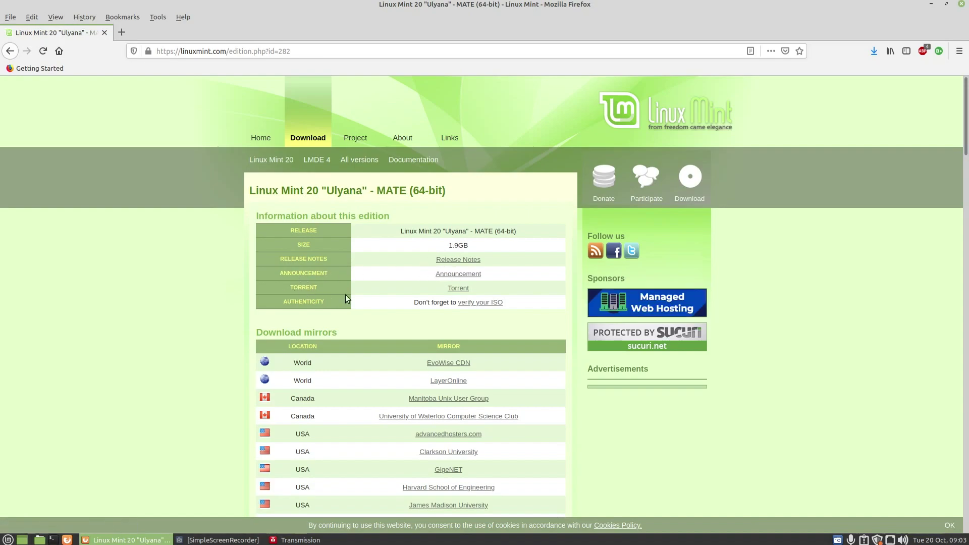
left_click(458, 289)
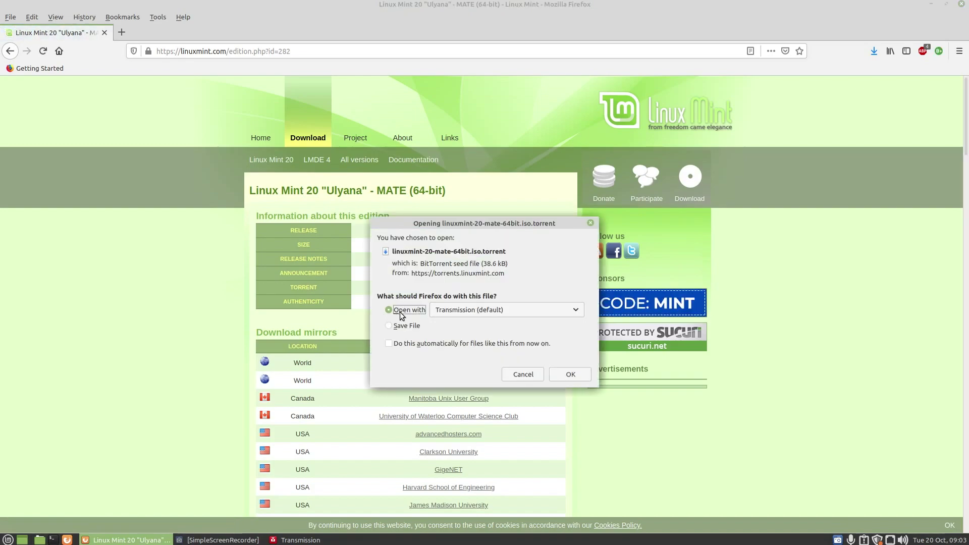
left_click(457, 310)
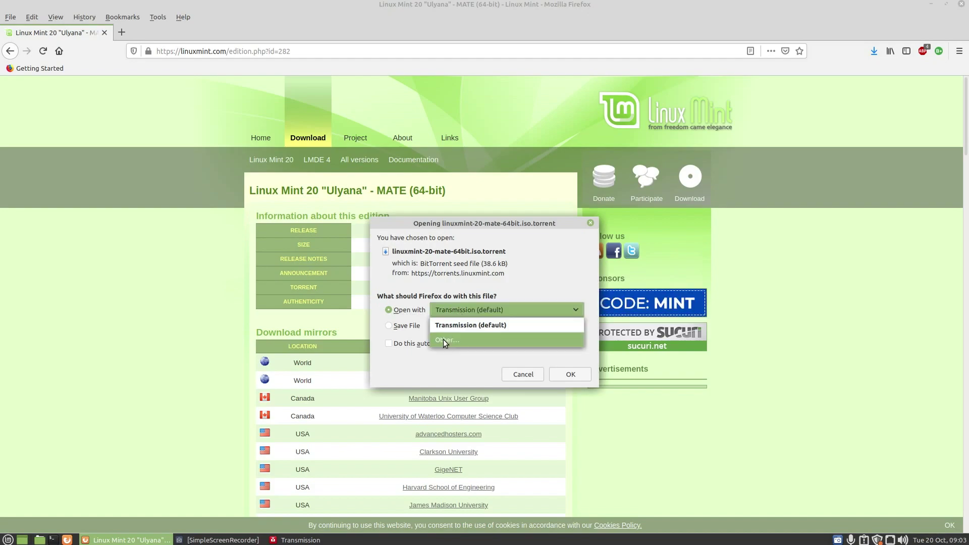
left_click(445, 324)
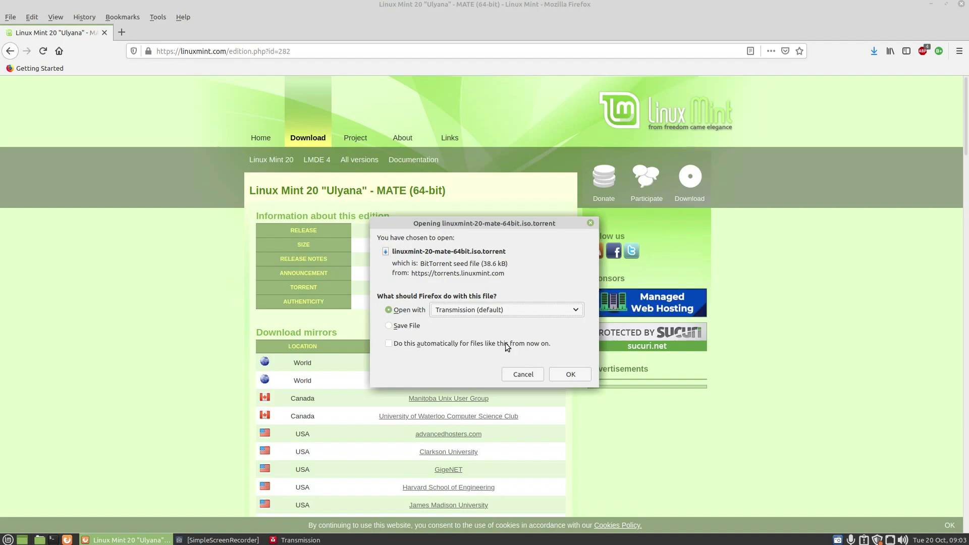
left_click(570, 375)
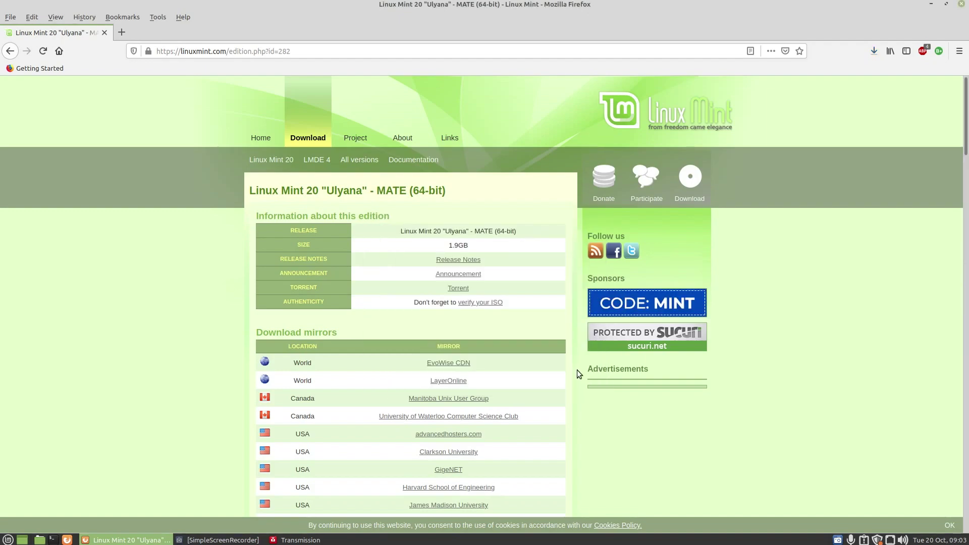
left_click(931, 4)
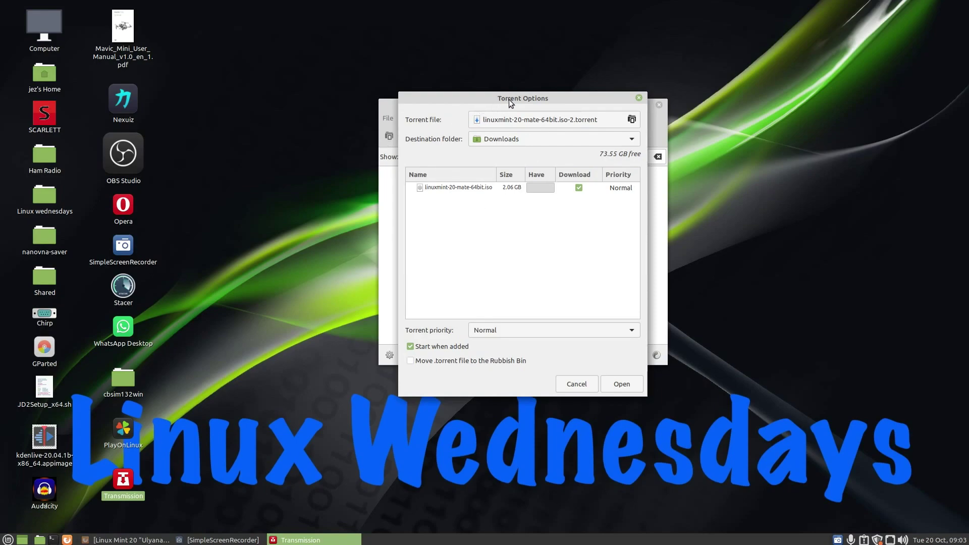
- Add the linuxmint-20-mate-64bit.iso torrent saving to Desktop at Normal priority
left_click(519, 138)
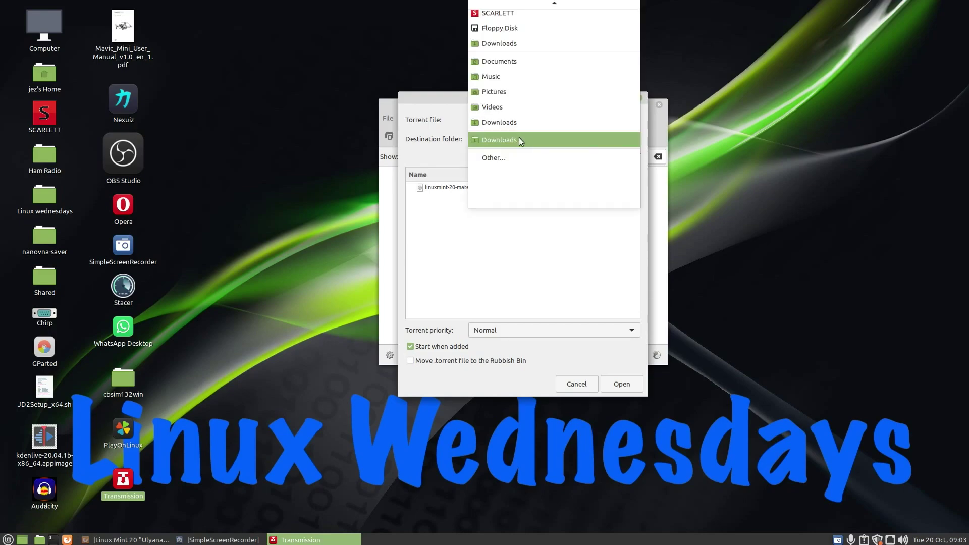
scroll(499, 103, "up", 3)
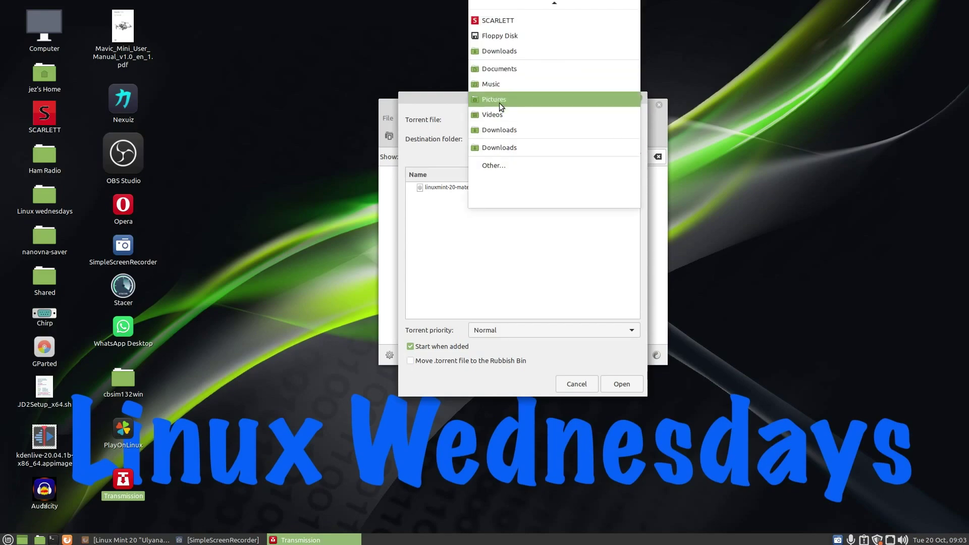
scroll(498, 103, "up", 2)
left_click(498, 22)
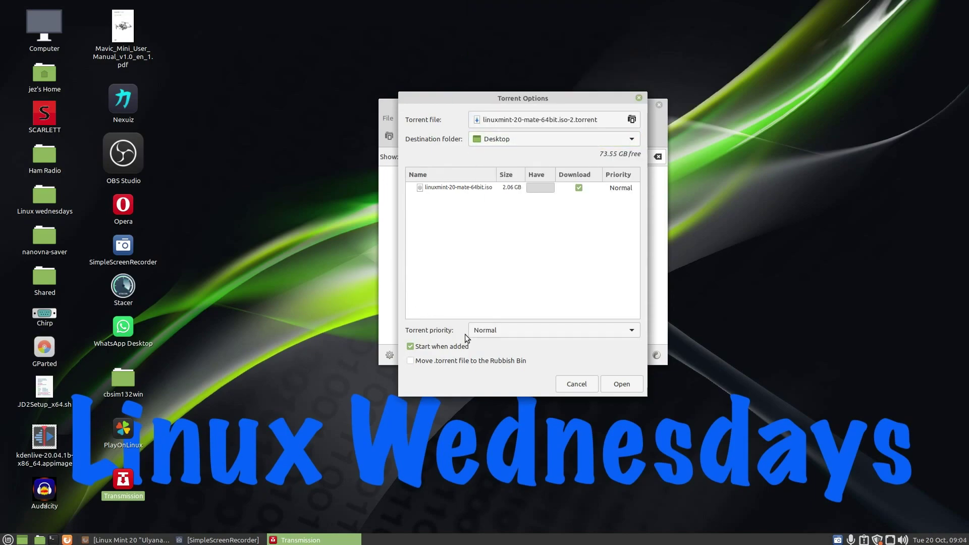
left_click(517, 329)
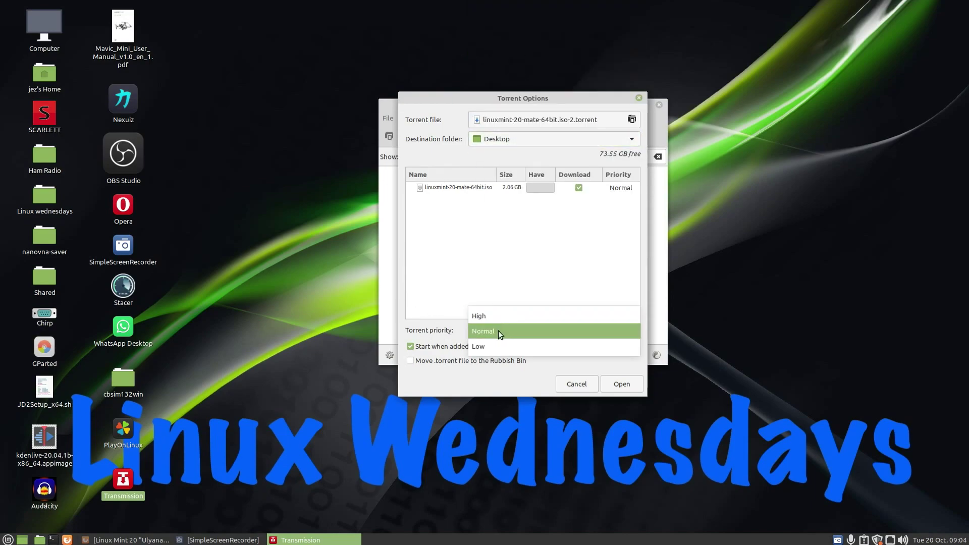
left_click(495, 335)
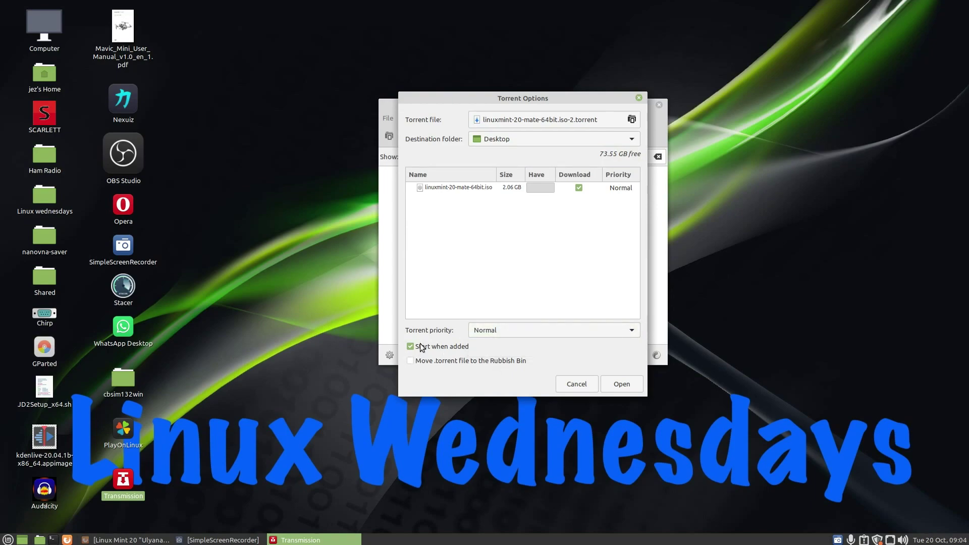
left_click(622, 385)
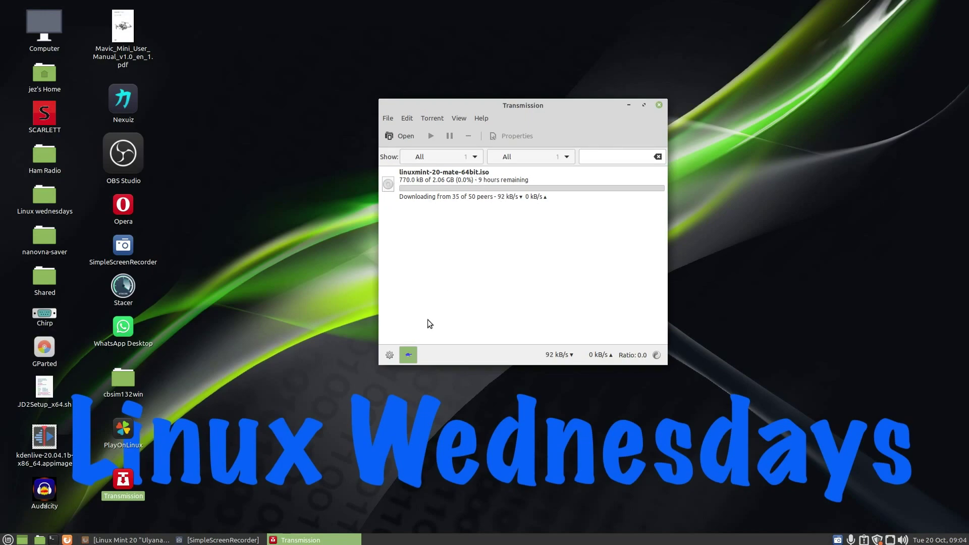
- Disable the alternative speed limit so the ISO downloads at full speed (about 5.90 MB/s)
left_click(408, 353)
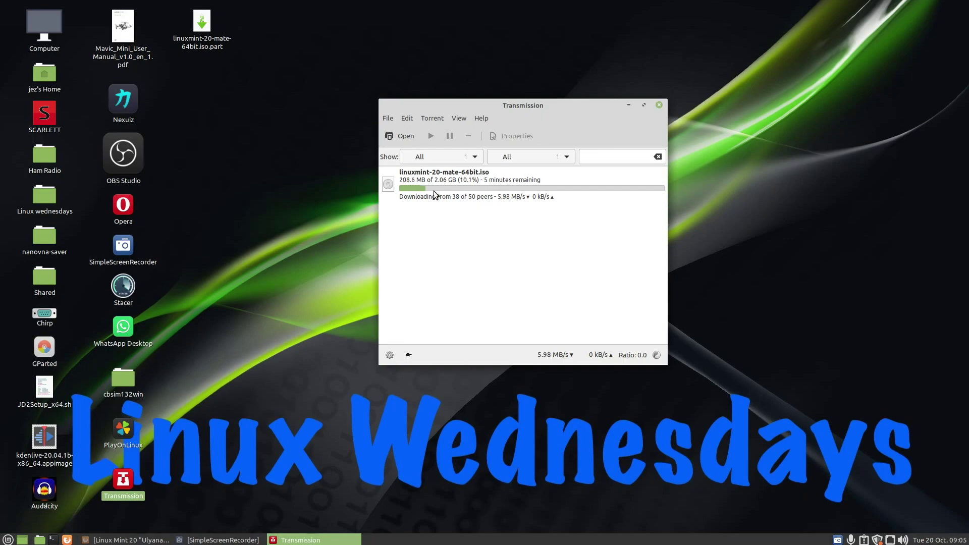
left_click(388, 355)
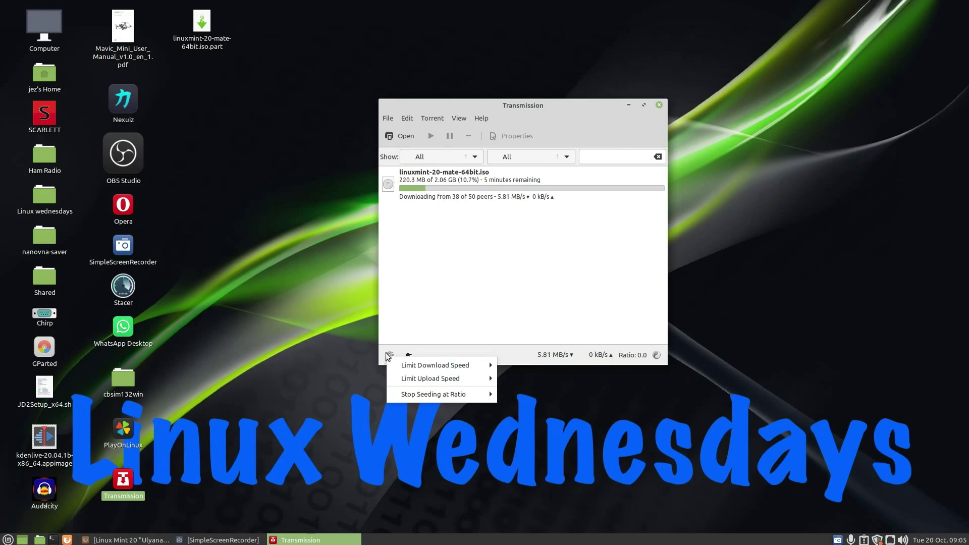
left_click(423, 303)
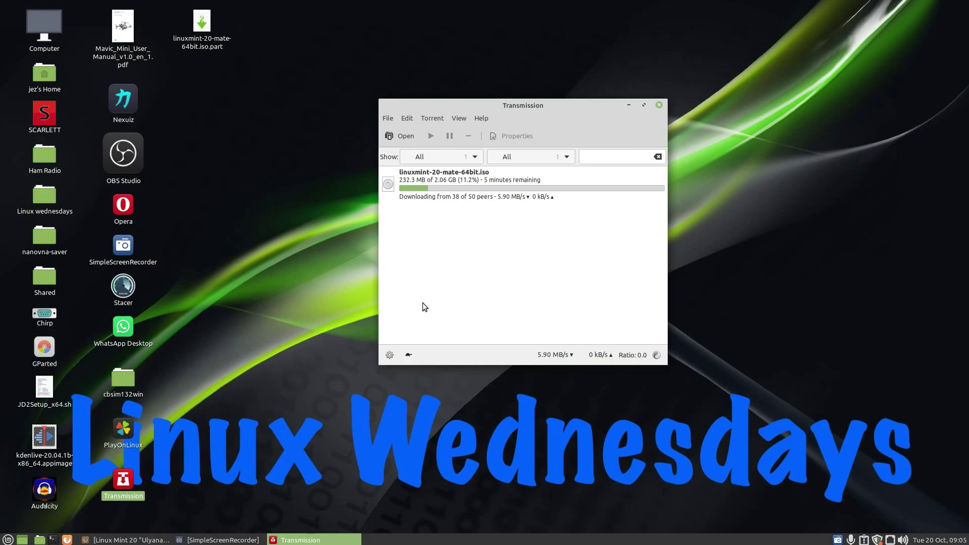